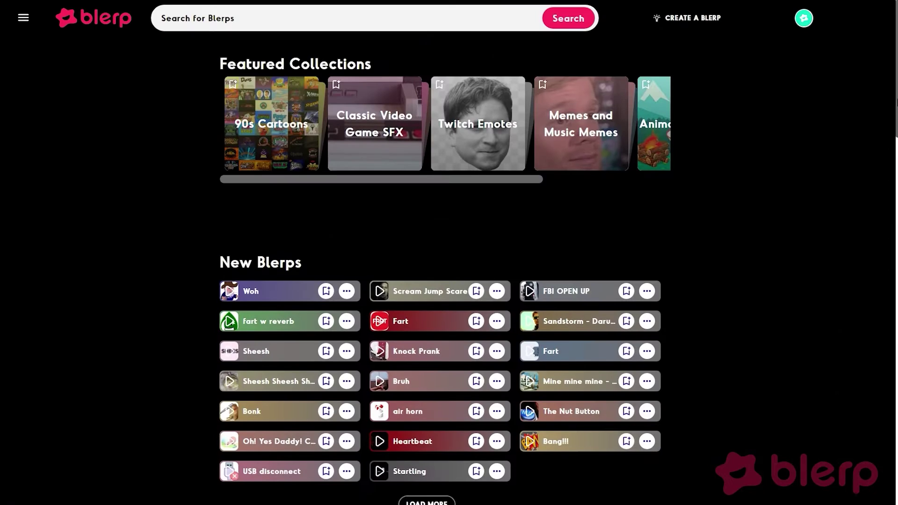
- Scroll to the WalkOn toggle on the Blerp site and switch WalkOn entrance sounds on
scroll(440, 281, "down", 3)
scroll(895, 184, "down", 5)
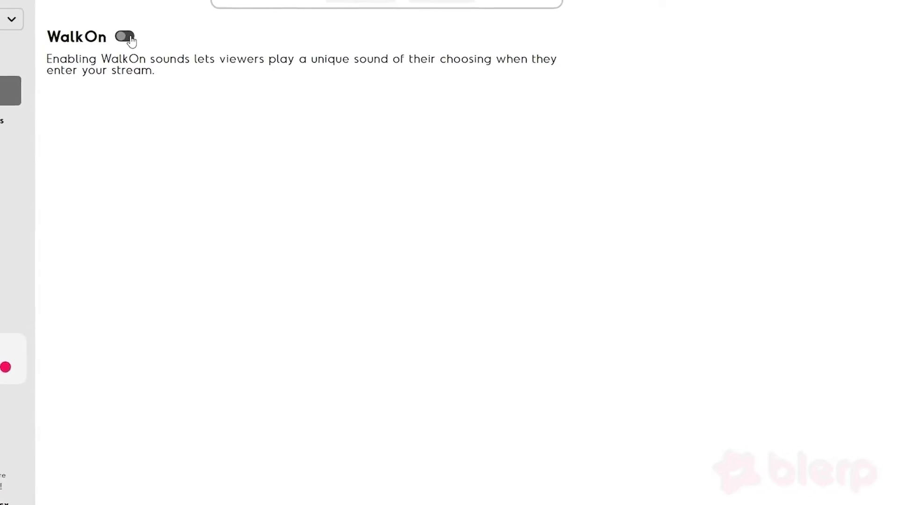
left_click(196, 56)
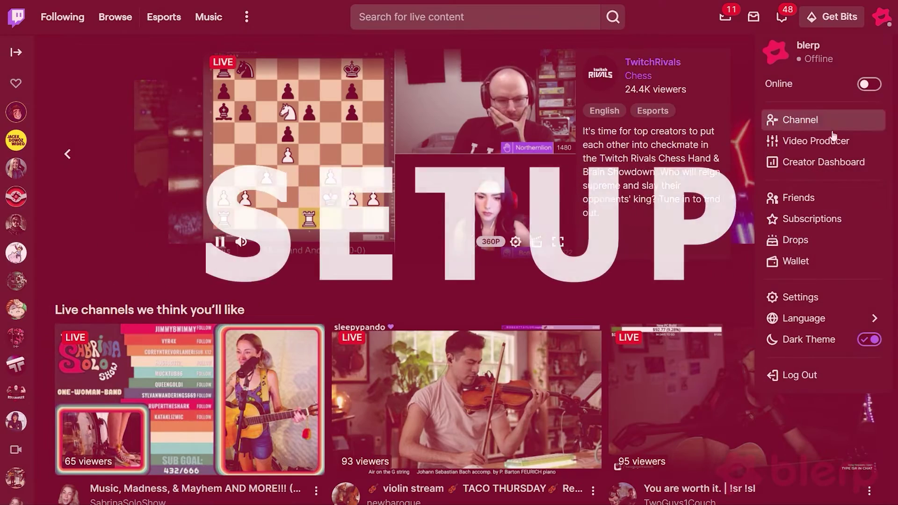
- From Creator Dashboard Extensions, install Blerp | Sound Emotes & Soundboards and open its config
left_click(823, 162)
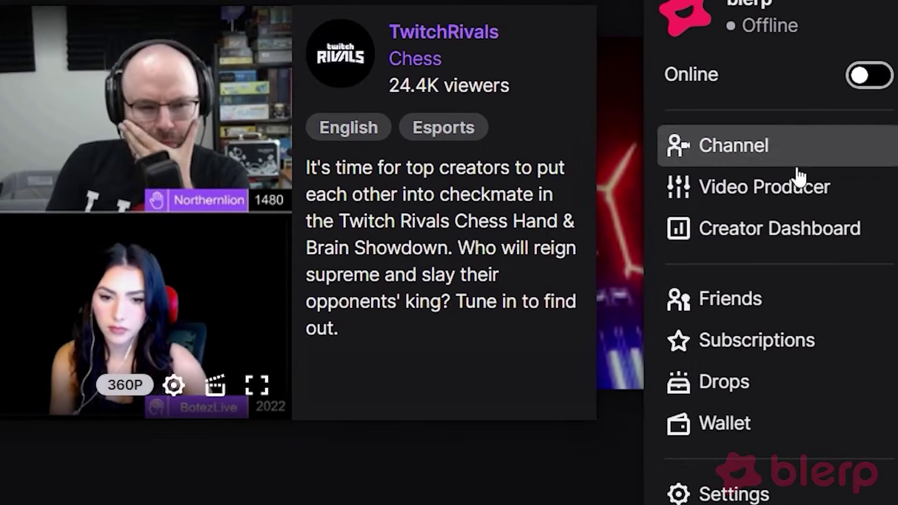
left_click(779, 225)
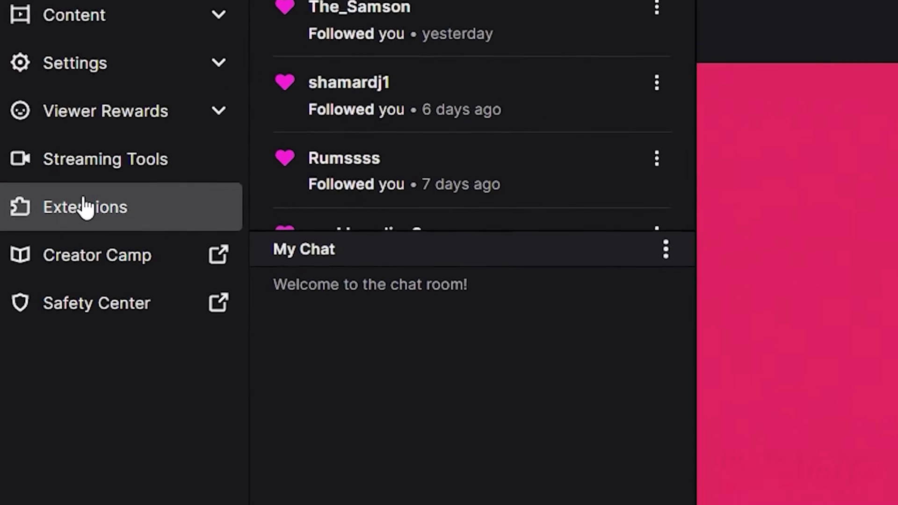
left_click(53, 208)
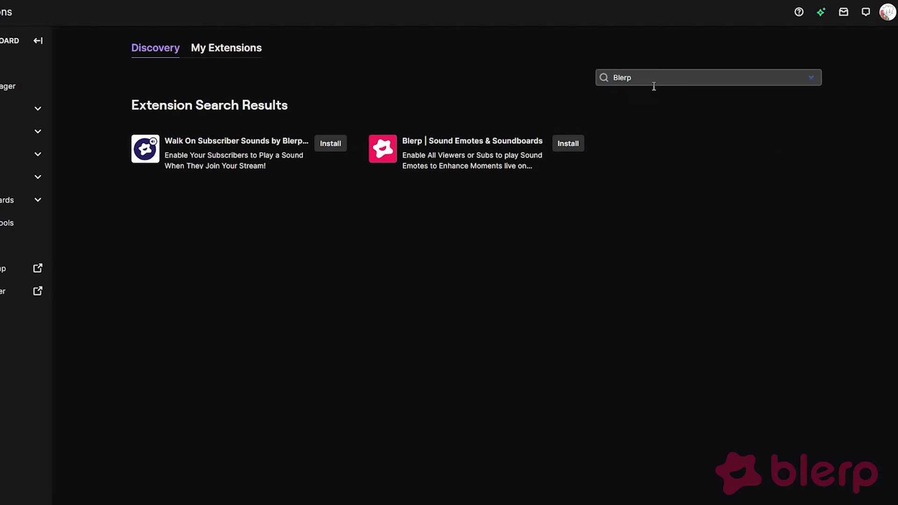
left_click(498, 149)
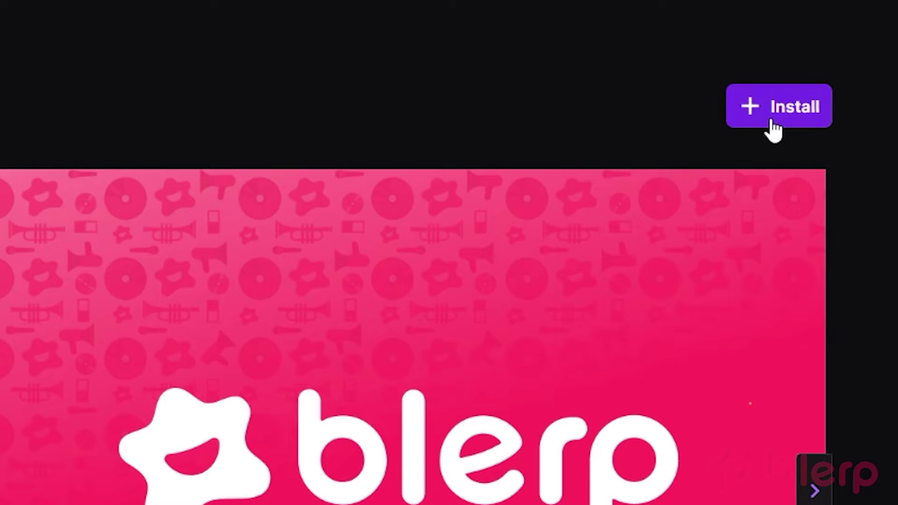
left_click(798, 99)
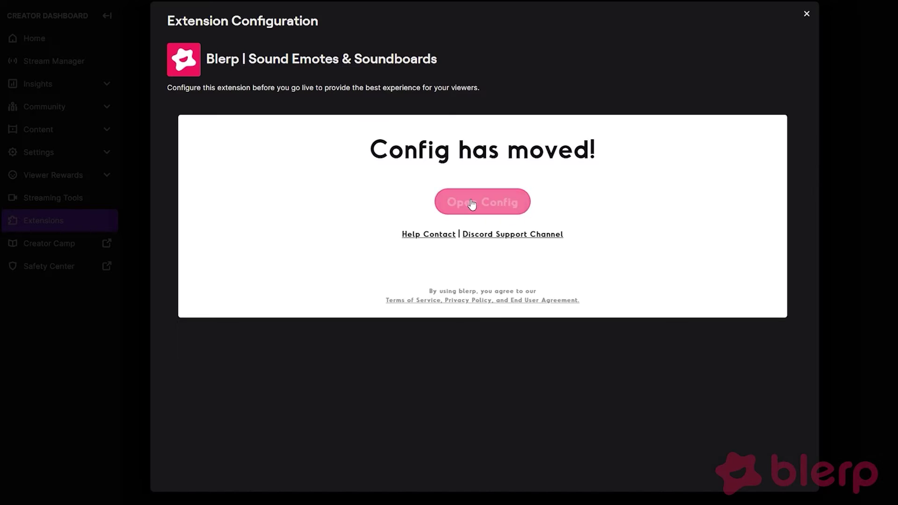
left_click(480, 204)
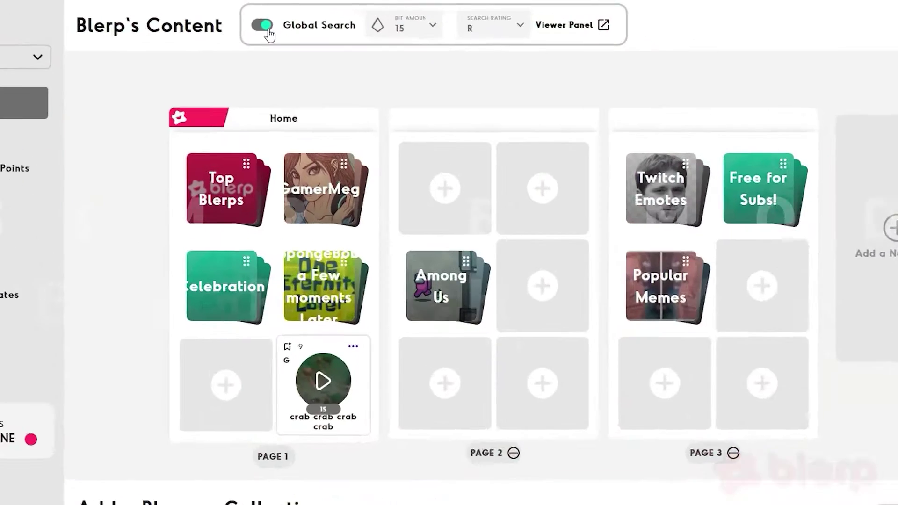
- Turn Global Search off and drag the Bang!!! sound onto a Page 2 slot
left_click(275, 21)
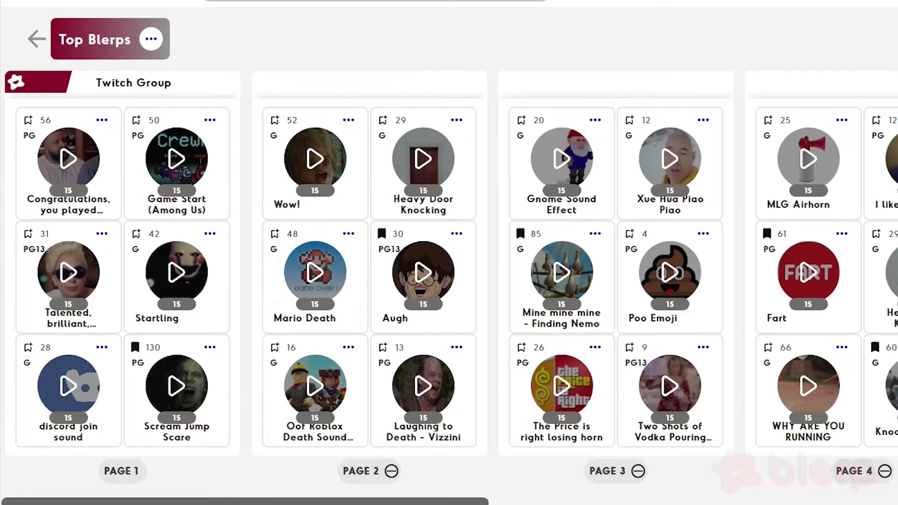
scroll(279, 255, "right", 3)
scroll(449, 281, "right", 3)
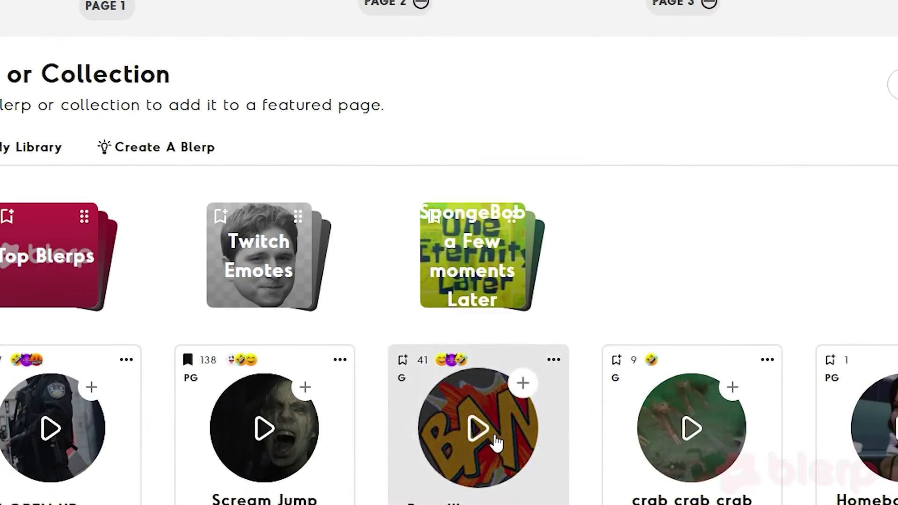
left_click_drag(496, 442, 472, 9)
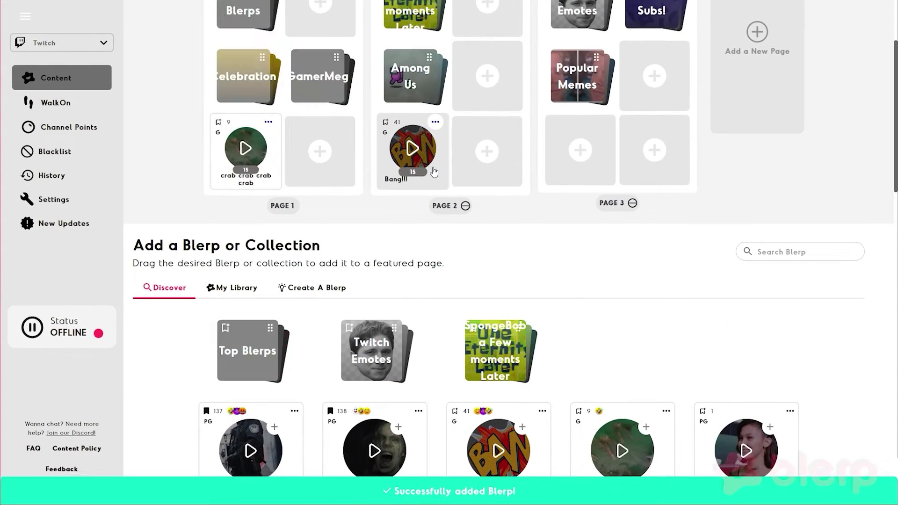
- Remove the Bang!!! sound from the board via its '...' settings and confirm
left_click(435, 122)
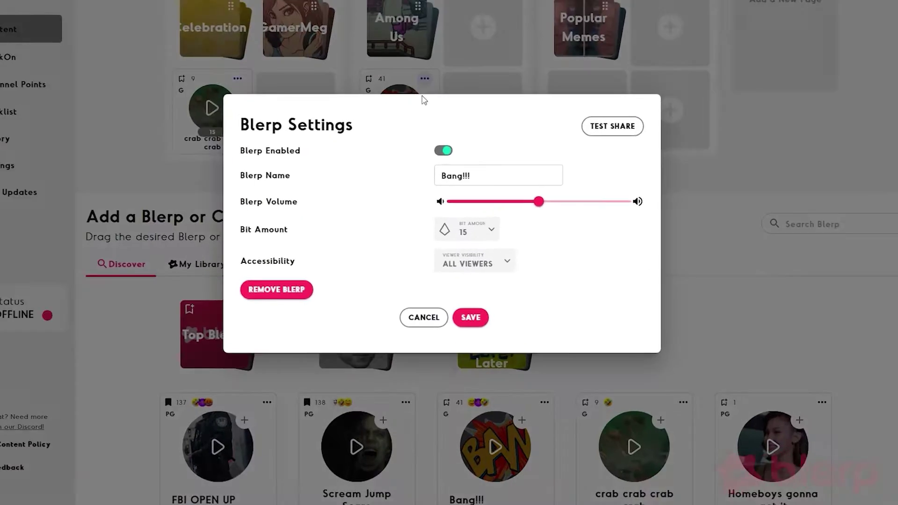
left_click(299, 295)
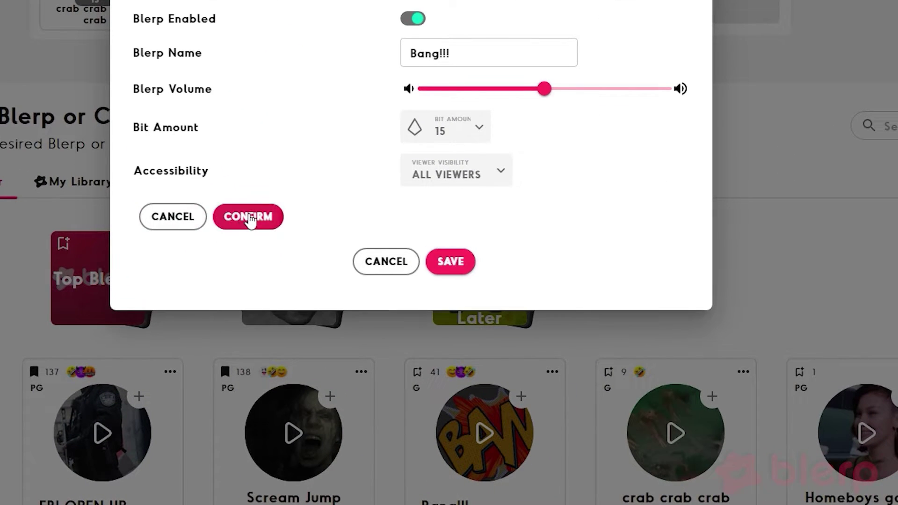
left_click(248, 218)
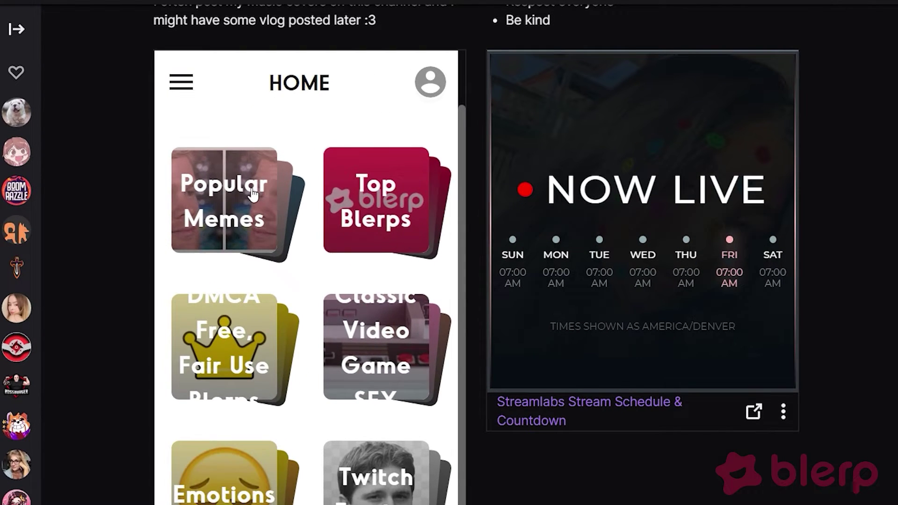
- Open the Popular Memes board in the channel's Blerp extension panel
left_click(253, 194)
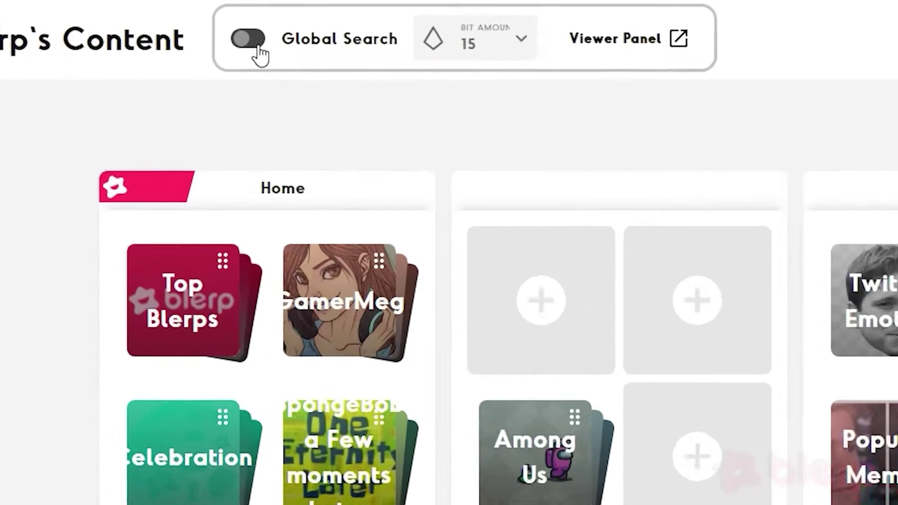
- Switch Global Search back on in the Blerp Content configuration
left_click(381, 18)
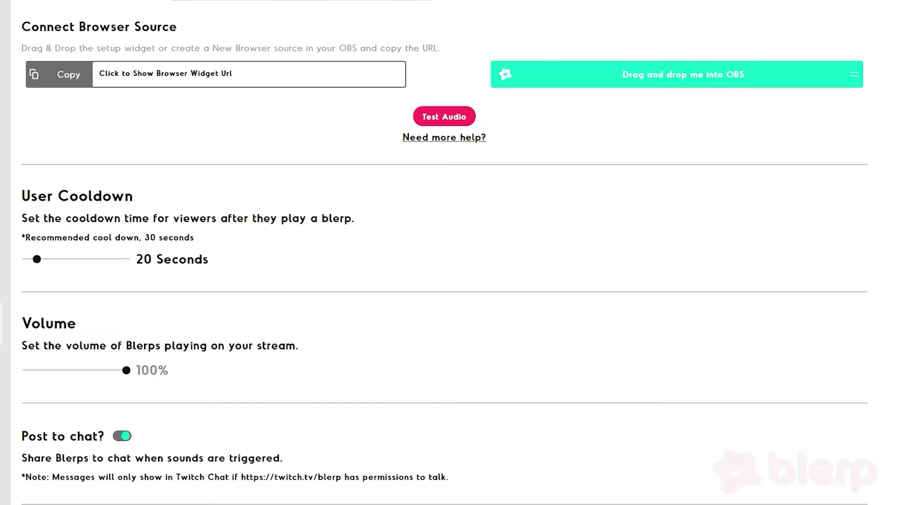
scroll(445, 253, "down", 3)
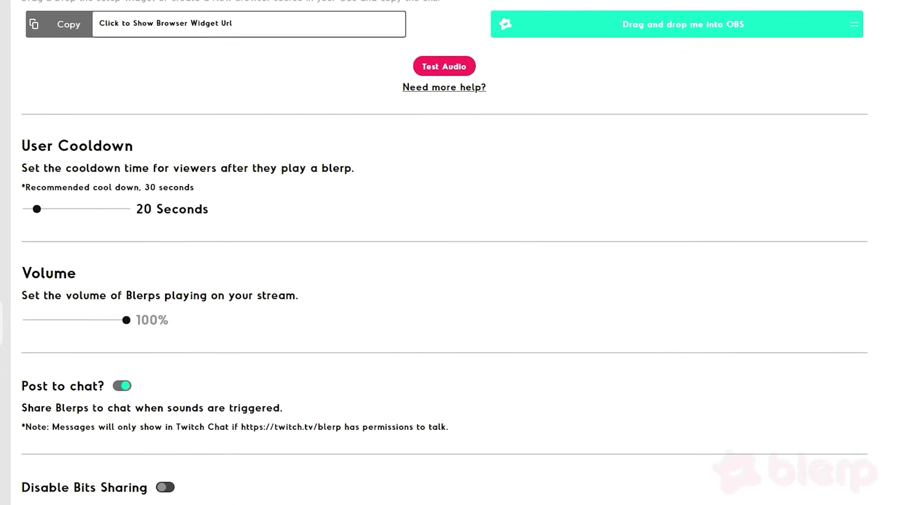
scroll(444, 252, "down", 2)
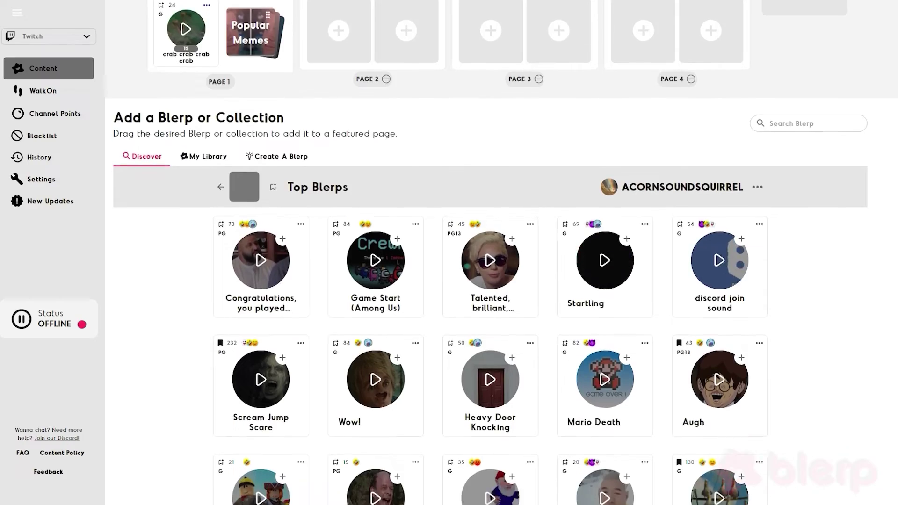
scroll(486, 253, "down", 6)
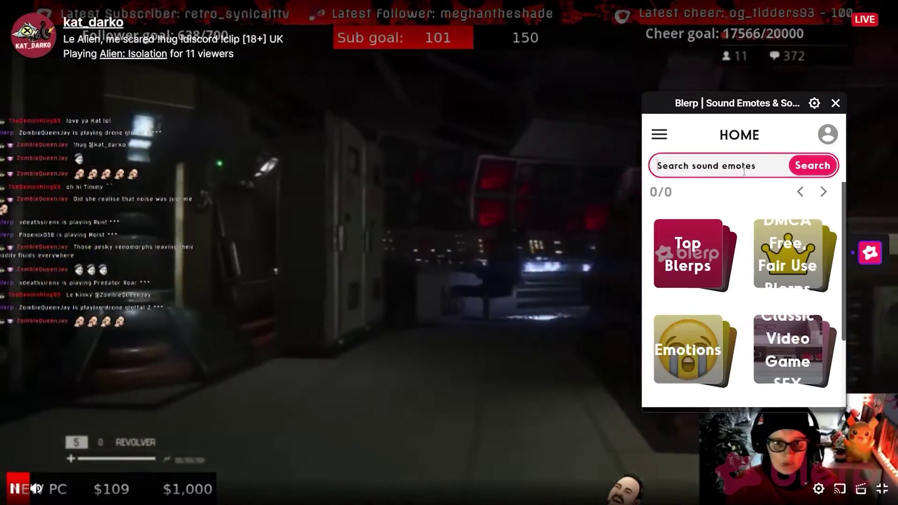
- Search 'Fart' in the viewer panel, play the first result, and clear an entered cost of 5
left_click(742, 169)
type("Fart")
key("Return")
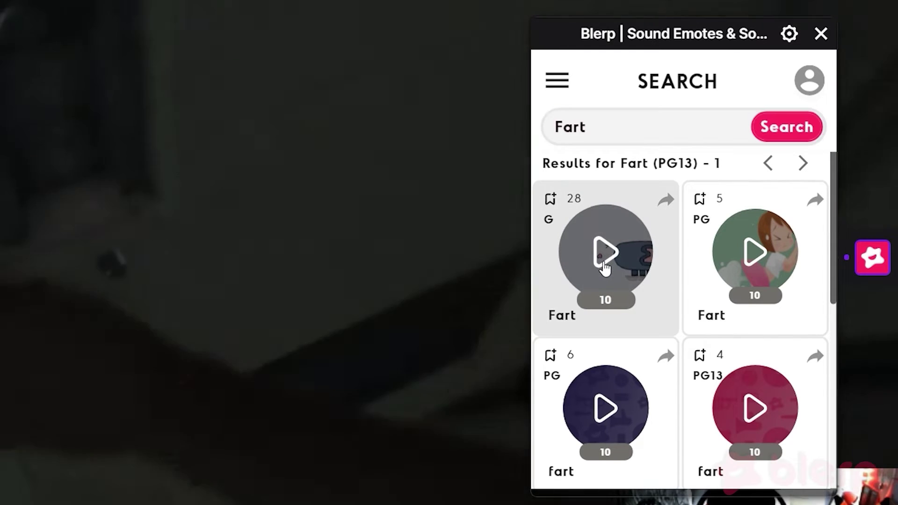
left_click(604, 266)
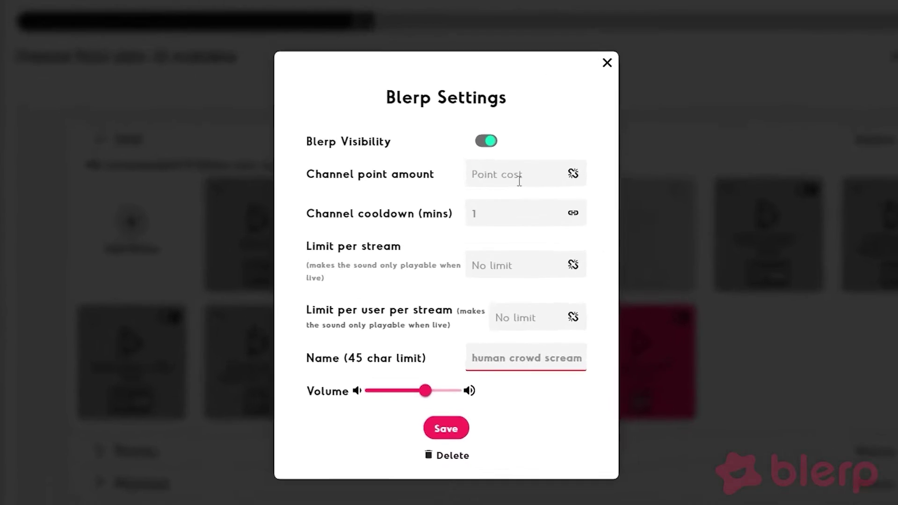
type("5")
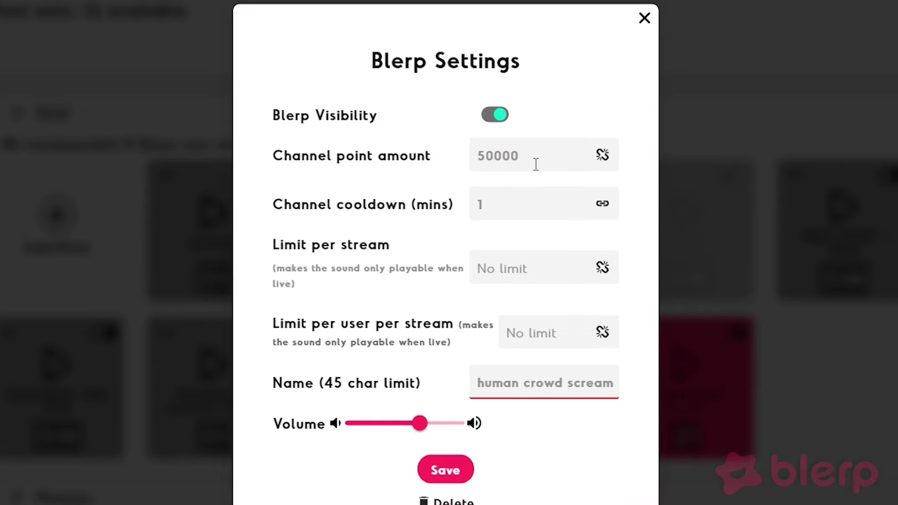
key("BackSpace")
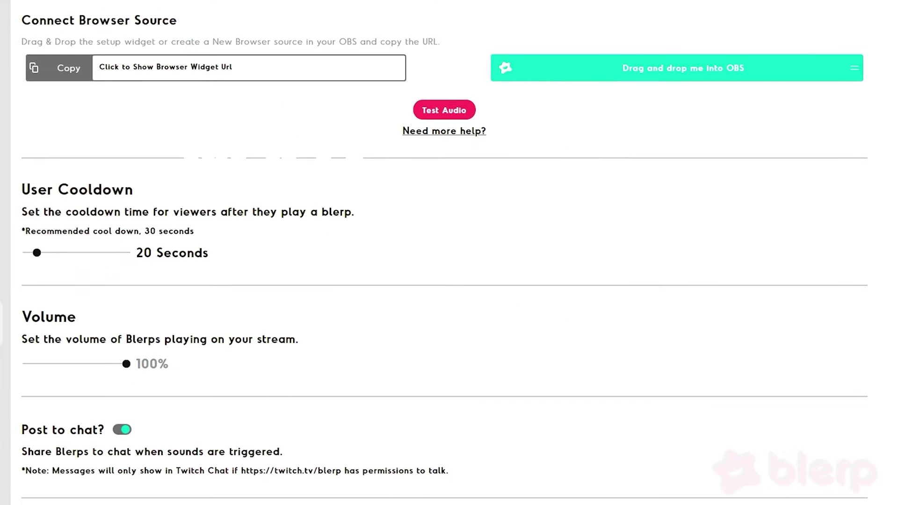
- Start adding a blacklisted search term on the Blacklist page
scroll(444, 252, "down", 3)
scroll(444, 253, "down", 3)
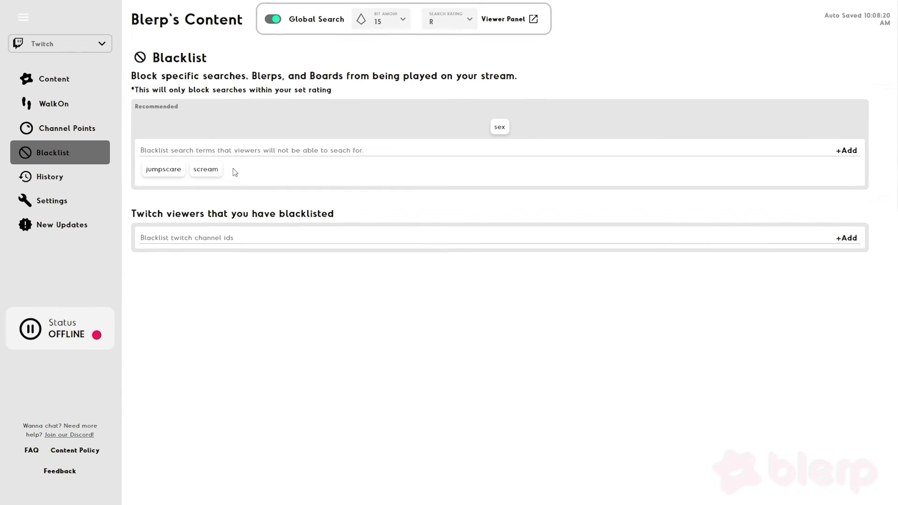
left_click(309, 151)
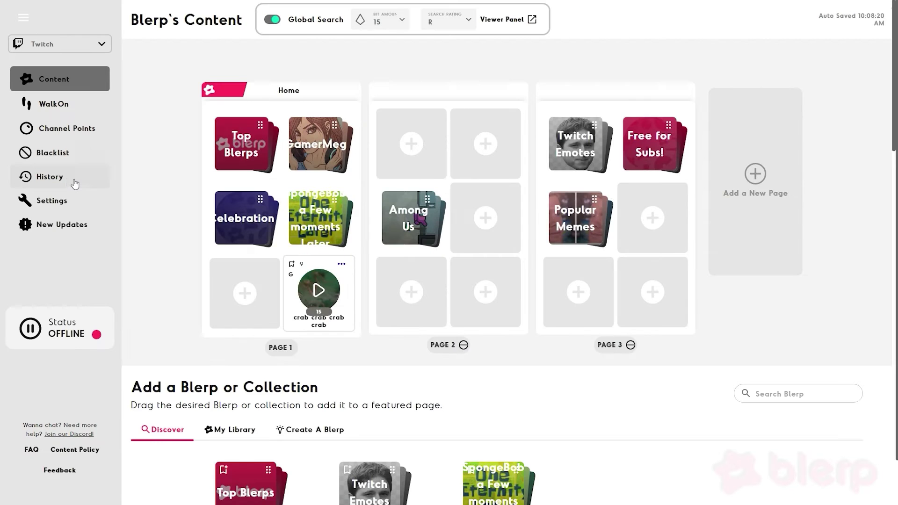
- Check play History, then open Channel Points and the human crowd scream reward's settings
left_click(72, 178)
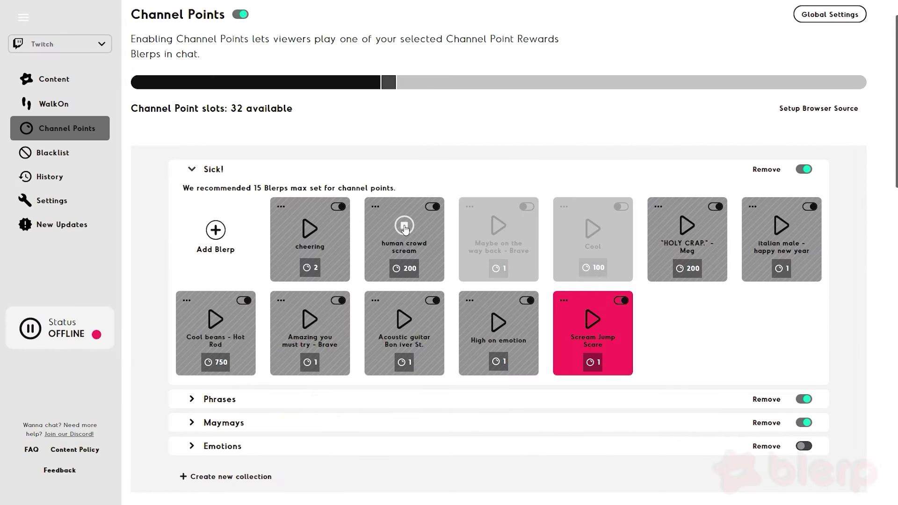
left_click(401, 229)
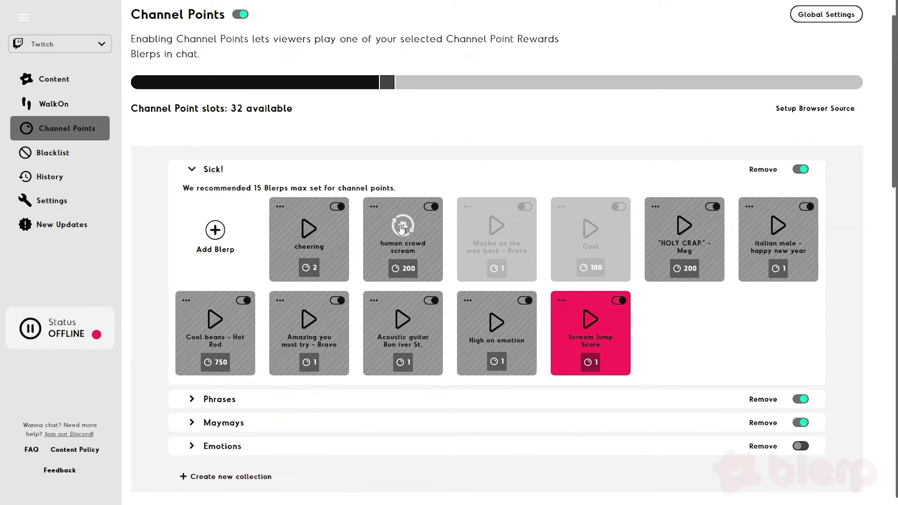
left_click(377, 208)
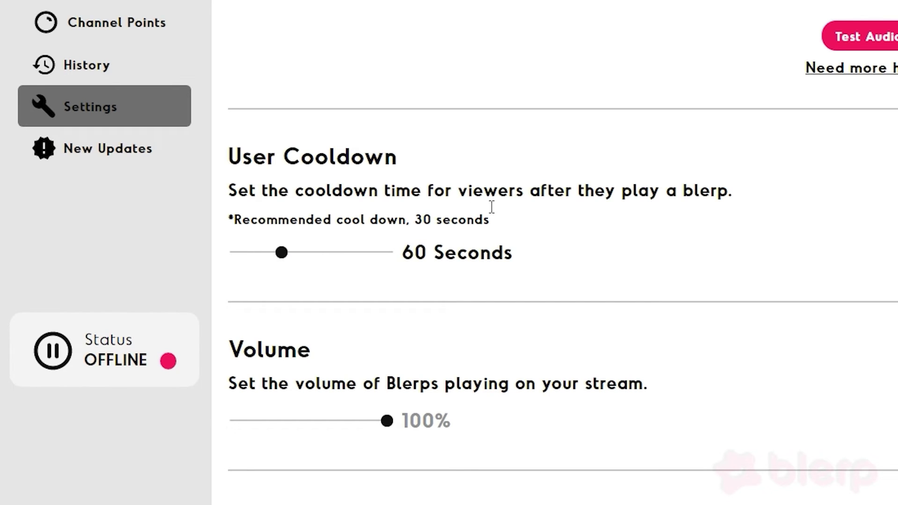
- Scroll Settings past Cooldown, Bits Sharing and Referral Code down to All Active Editors
scroll(492, 206, "down", 10)
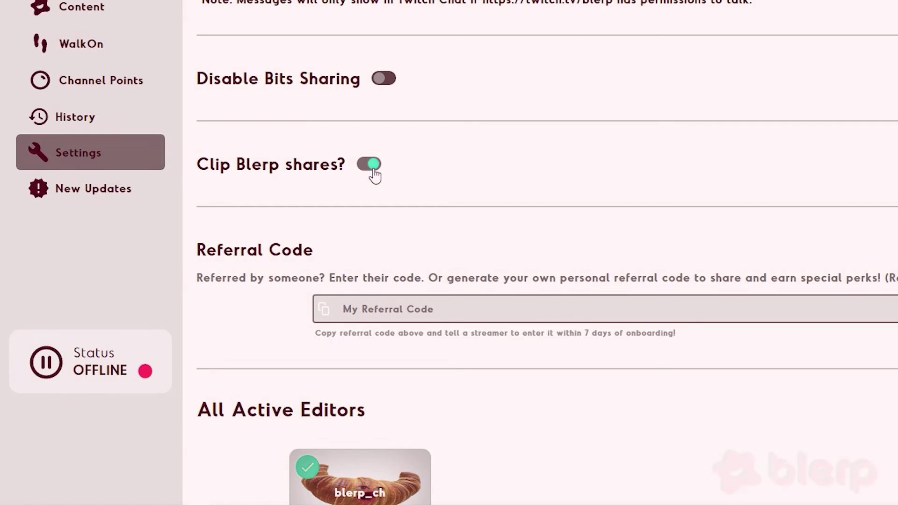
scroll(390, 230, "down", 3)
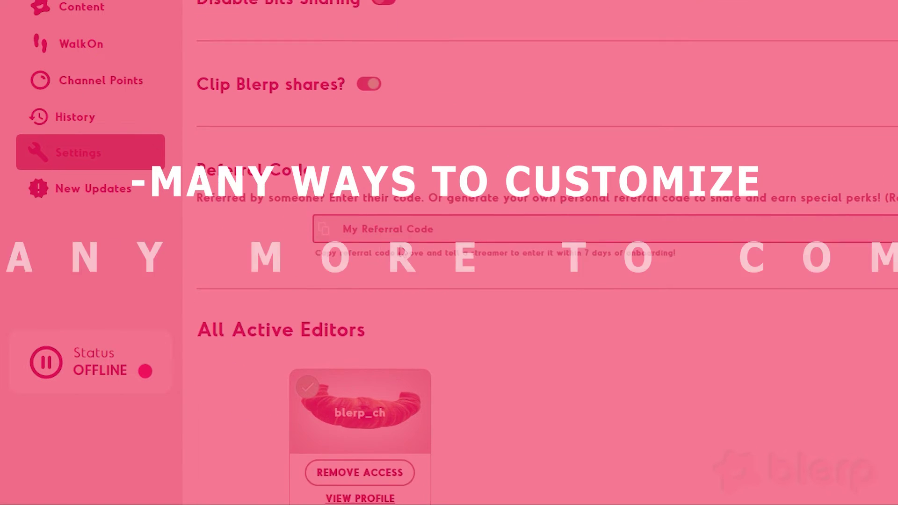
scroll(435, 265, "down", 4)
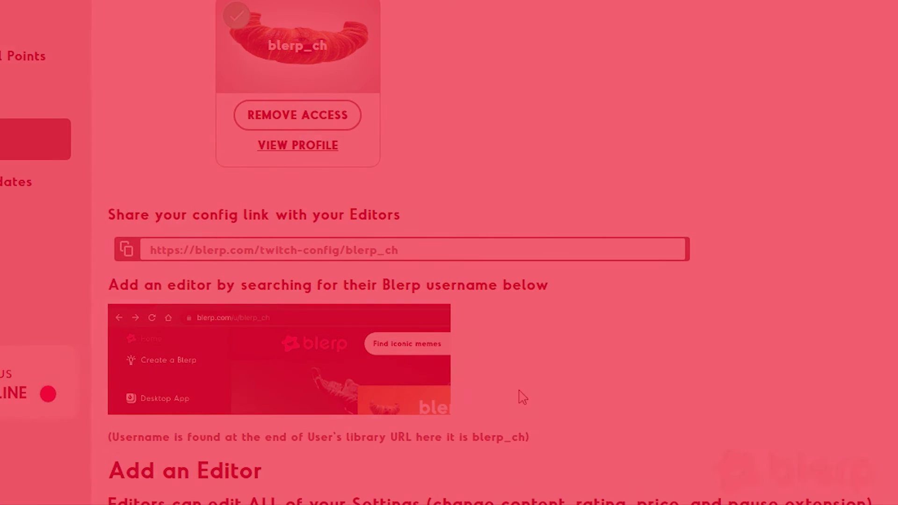
- Scroll to Add an Editor and type the start of the editor's username into Search Blerp Users
scroll(759, 461, "down", 3)
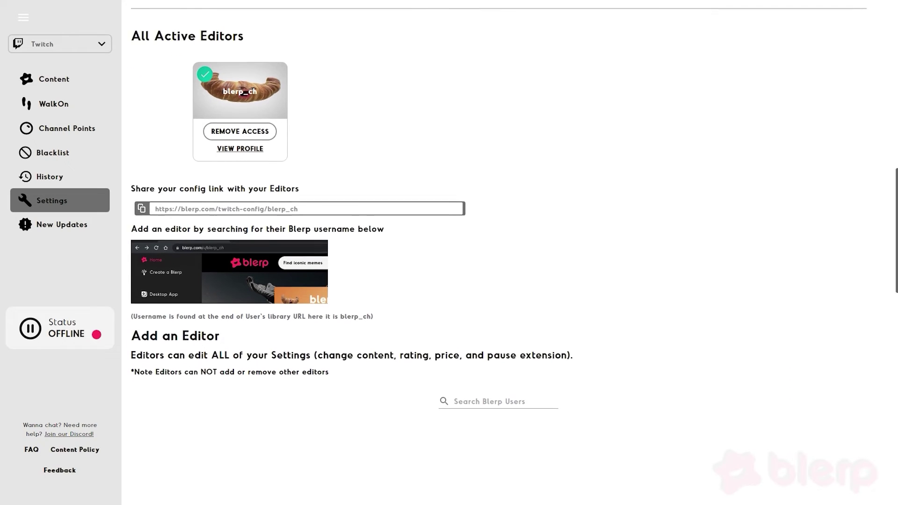
scroll(517, 337, "down", 3)
left_click(516, 338)
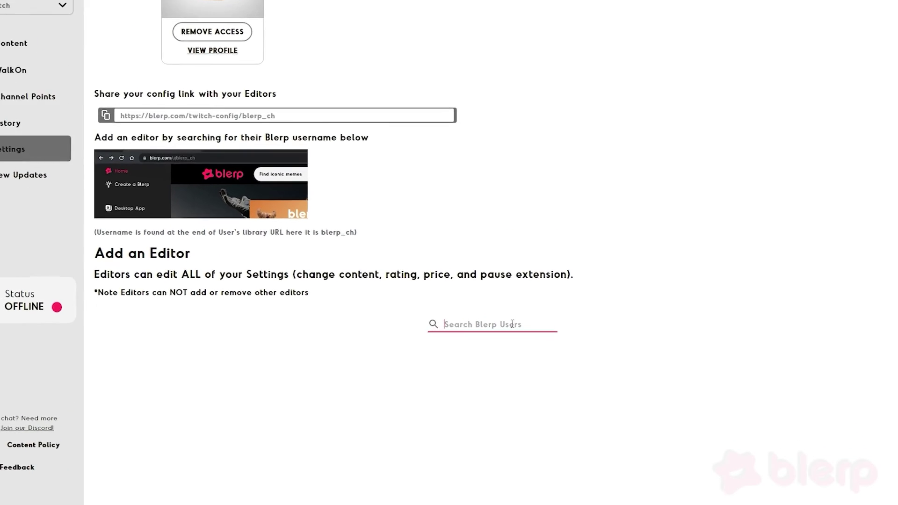
type("Swi")
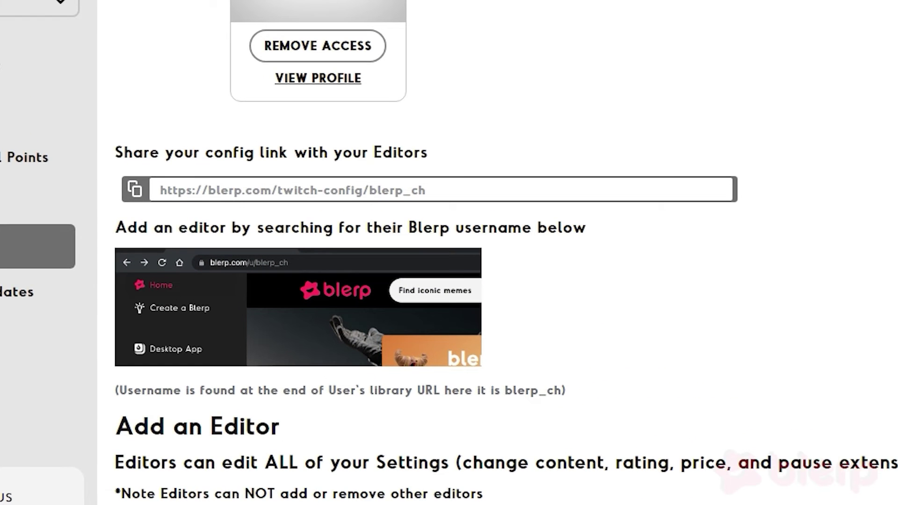
scroll(482, 191, "down", 1)
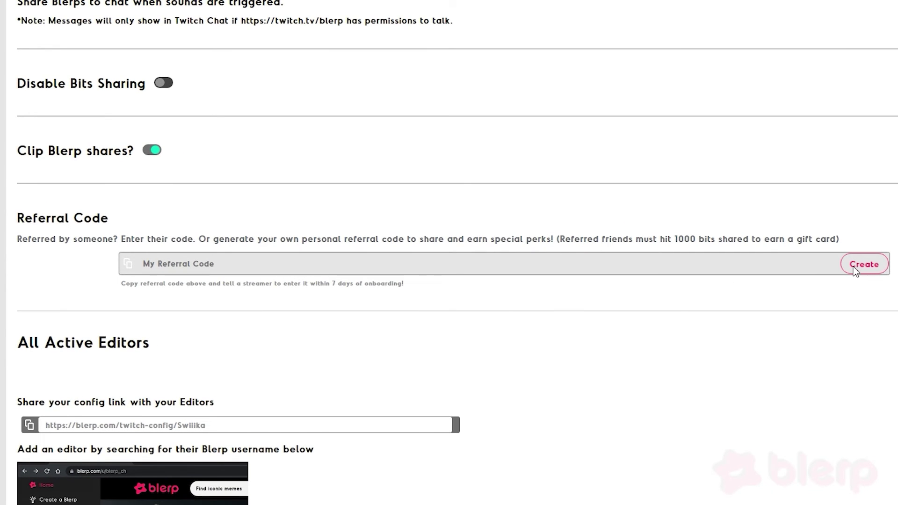
- Create a personal referral code under Settings > Referral Code
left_click(855, 266)
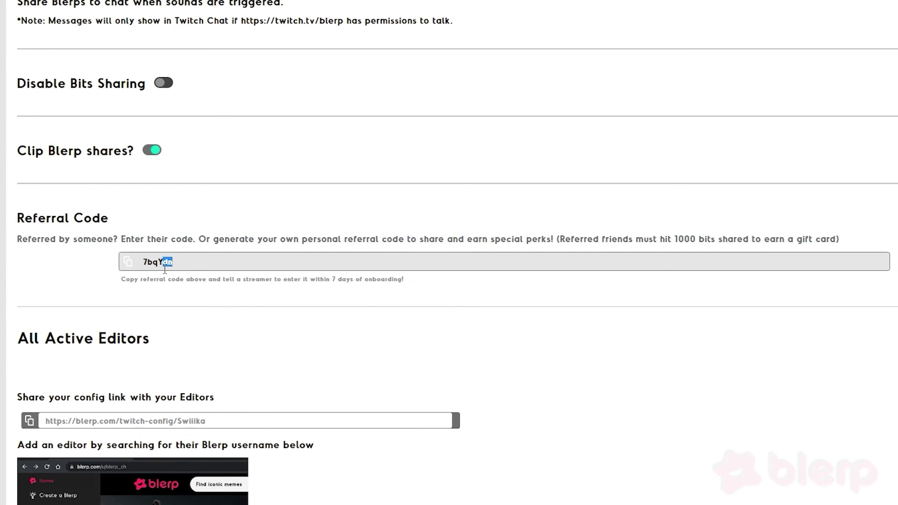